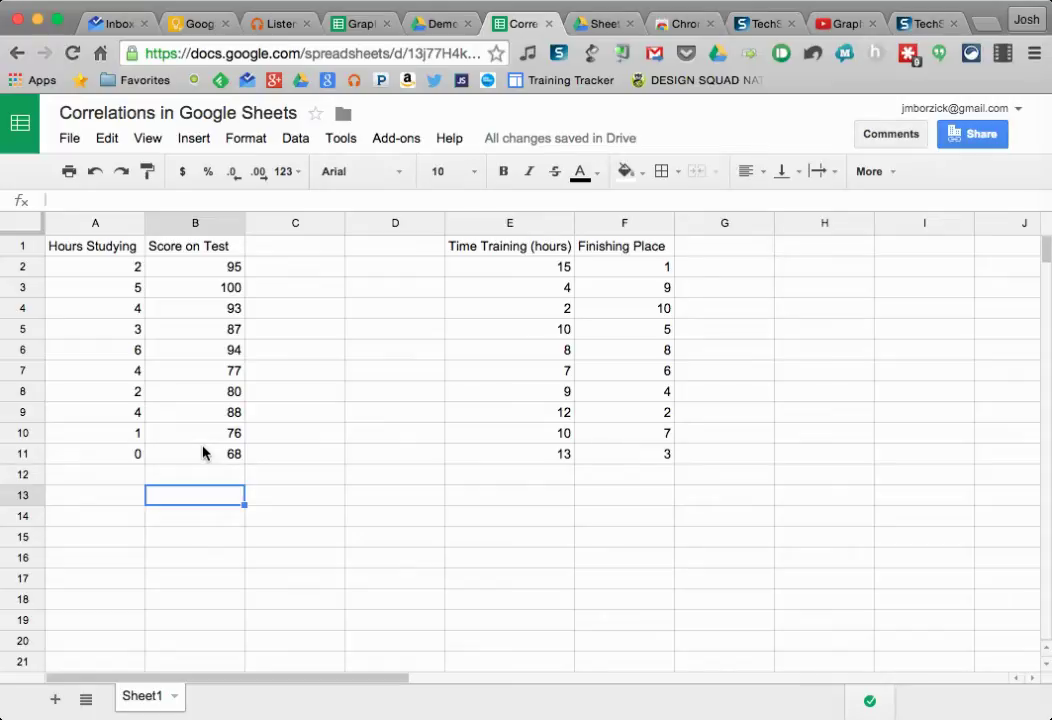
Enter a CORREL formula in B13 correlating Hours Studying (A2:A11) with Score on Test (B2:B11)
text(=correl)
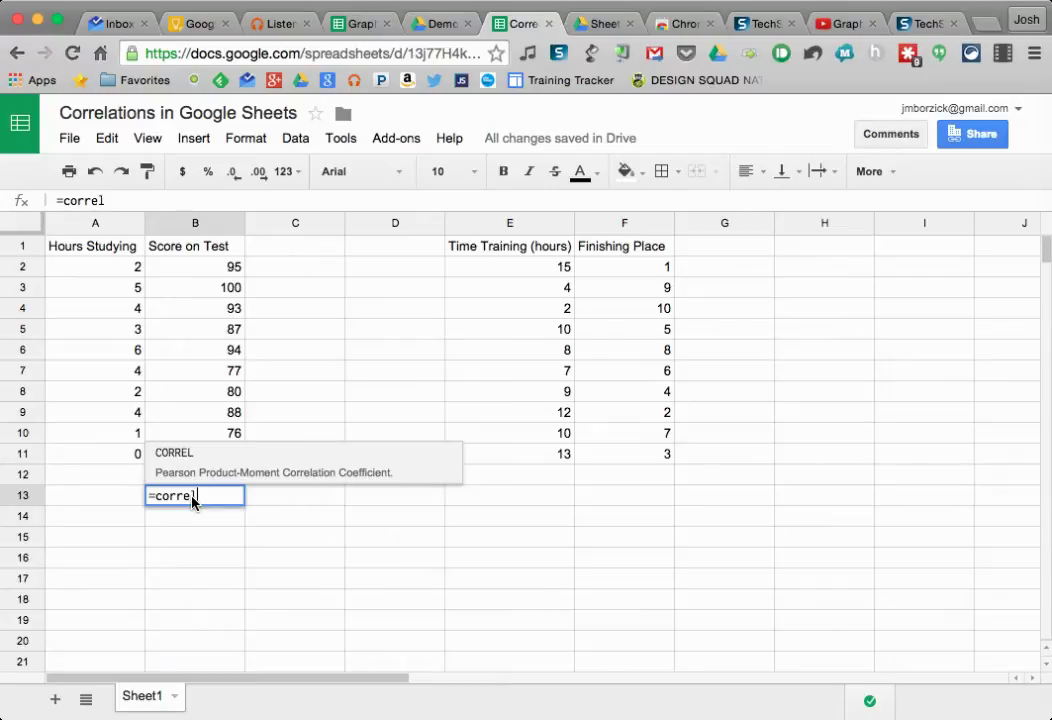
text(()
drag(103, 272, 113, 452)
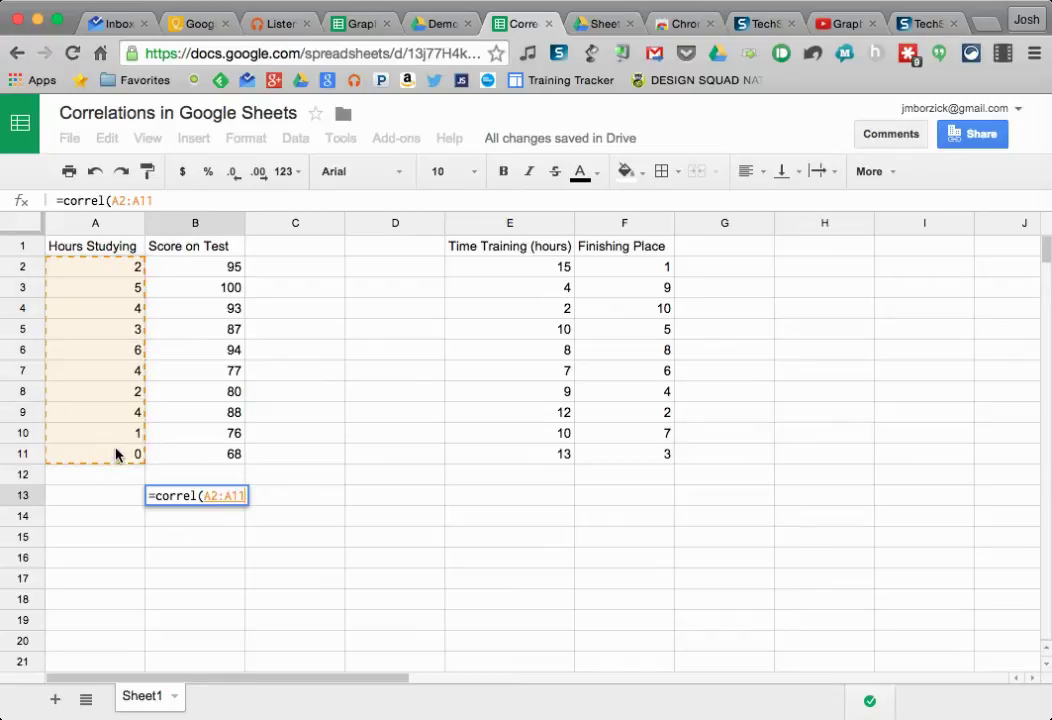
text(,)
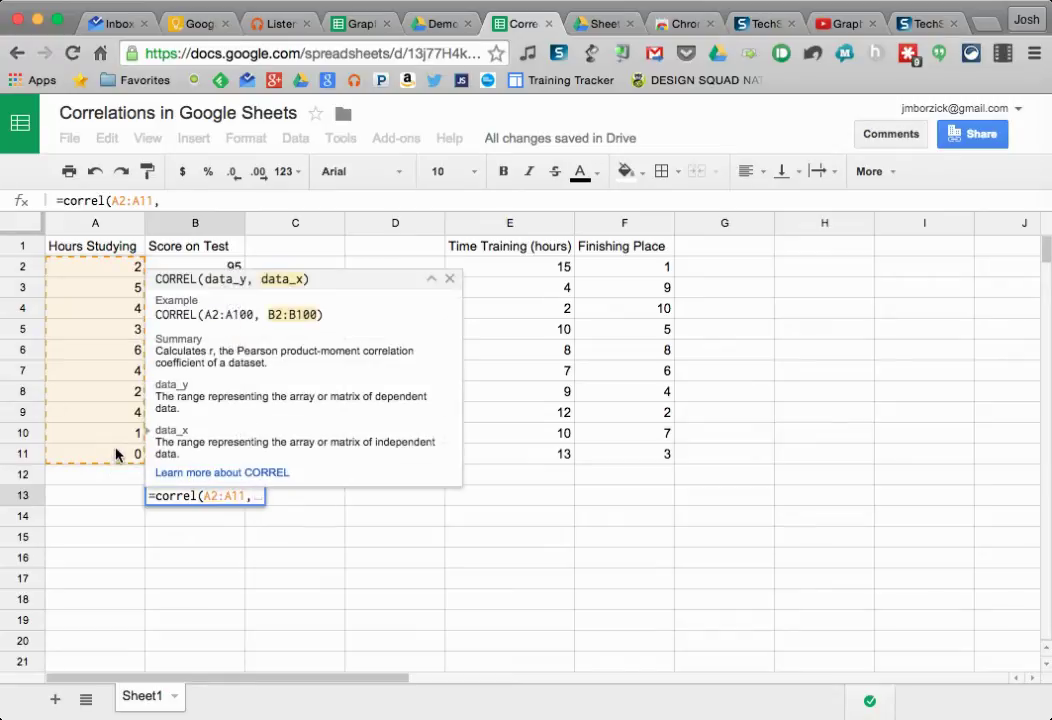
click(193, 265)
drag(193, 265, 210, 458)
text())
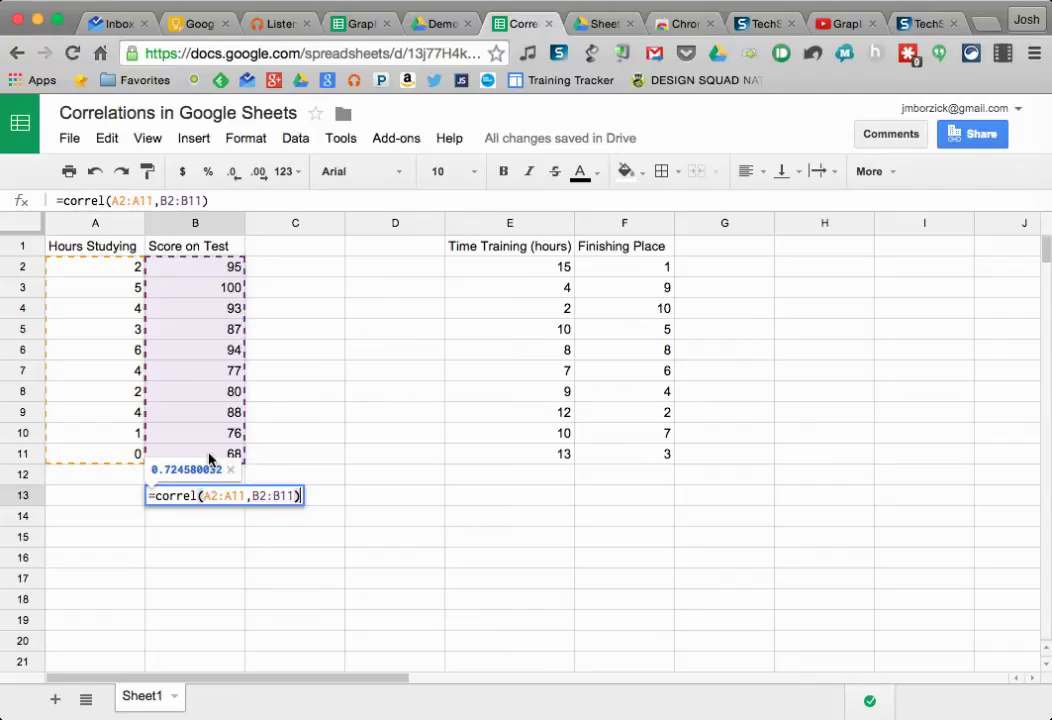
key(Return)
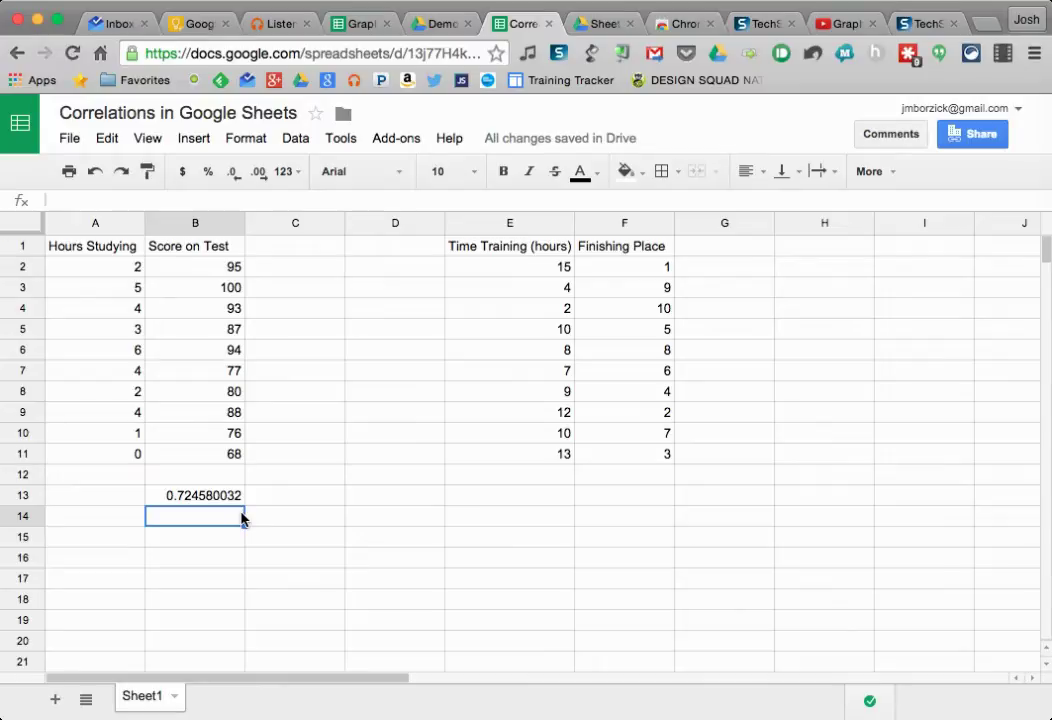
Sort the range E1:F11 by Time Training (hours) in A → Z order, treating the first row as a header
click(564, 518)
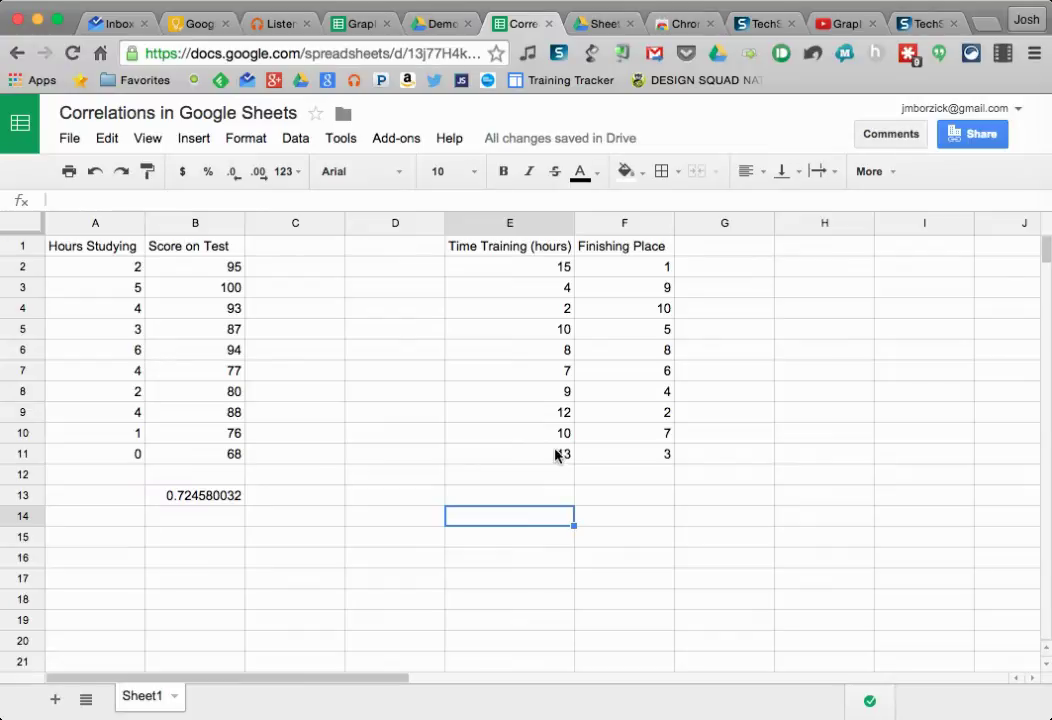
click(500, 249)
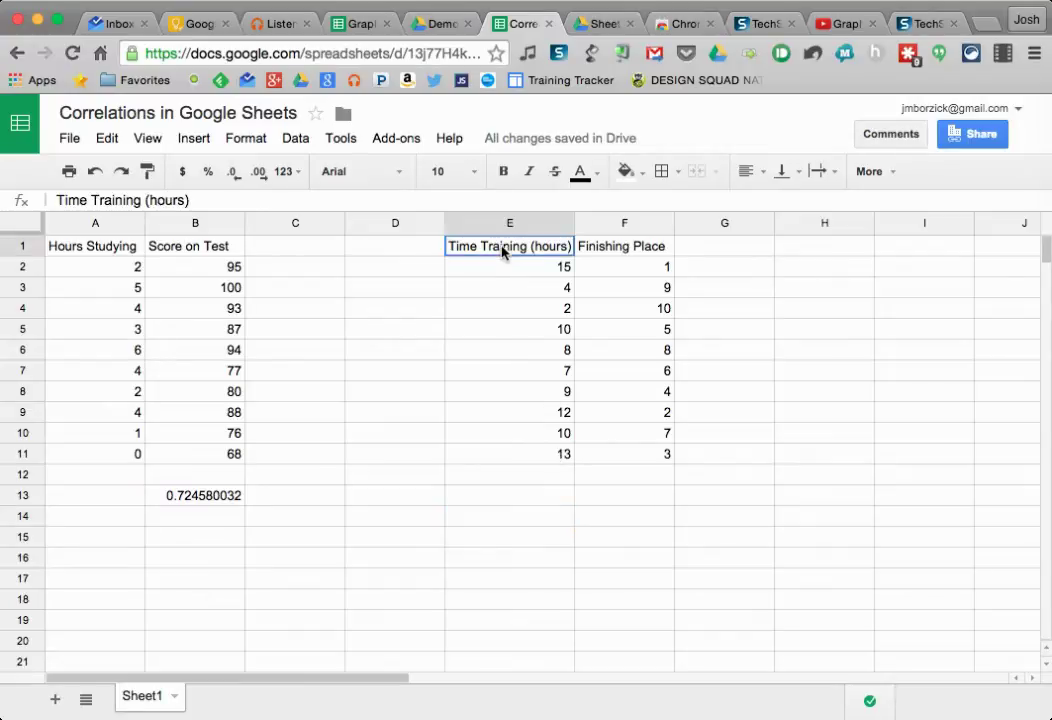
drag(572, 252, 599, 451)
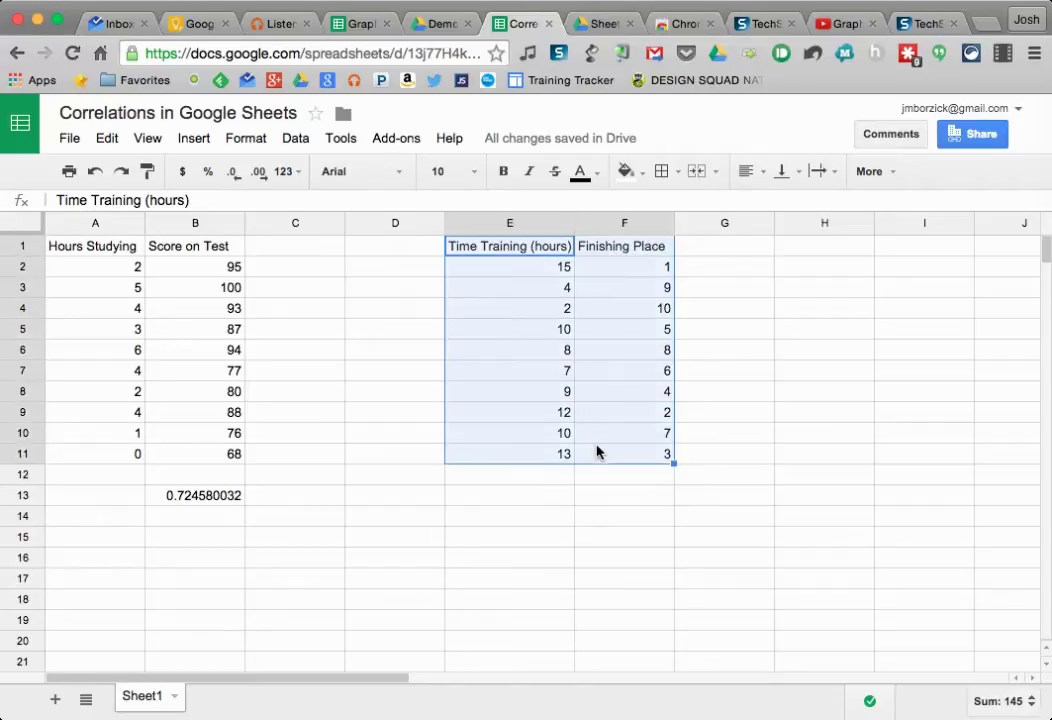
click(290, 140)
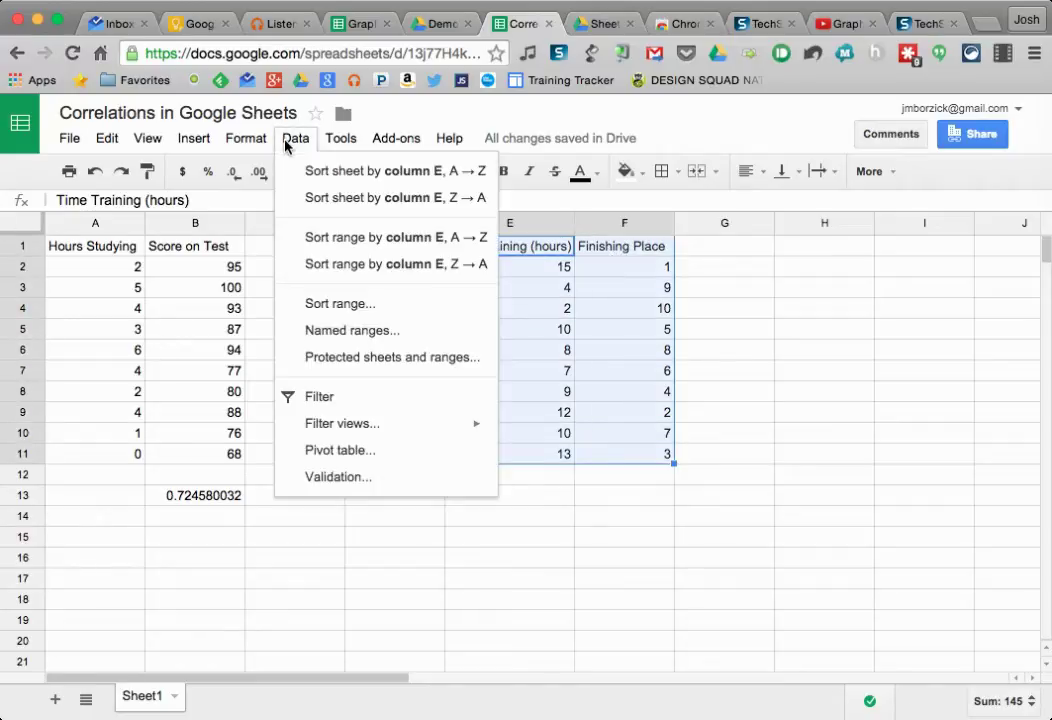
click(340, 304)
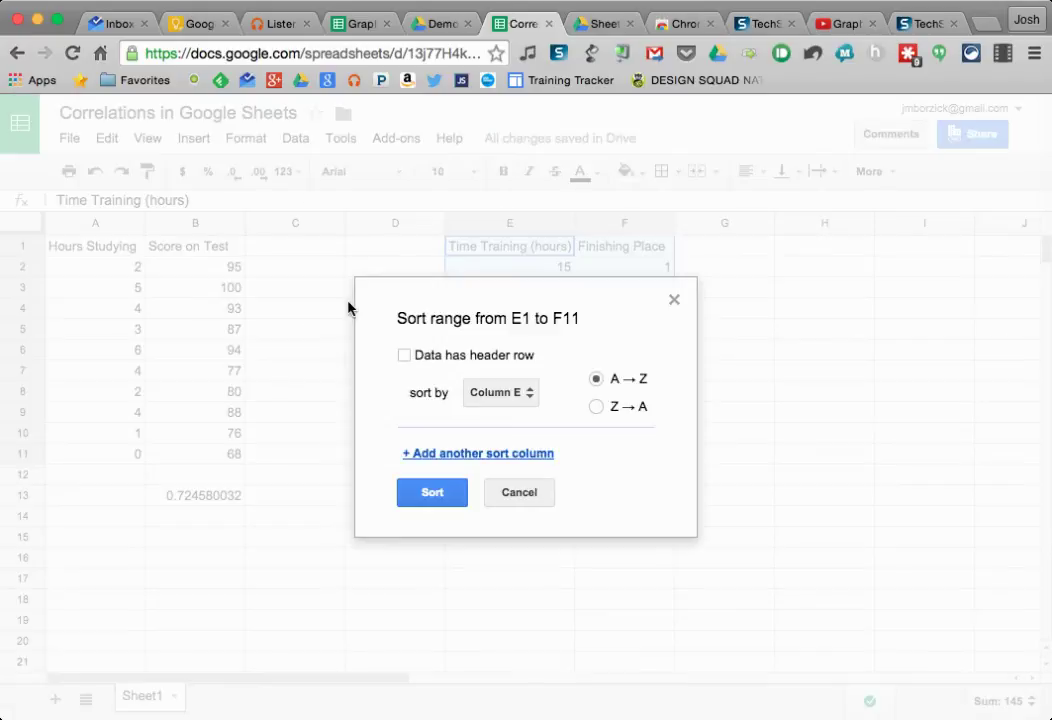
click(405, 356)
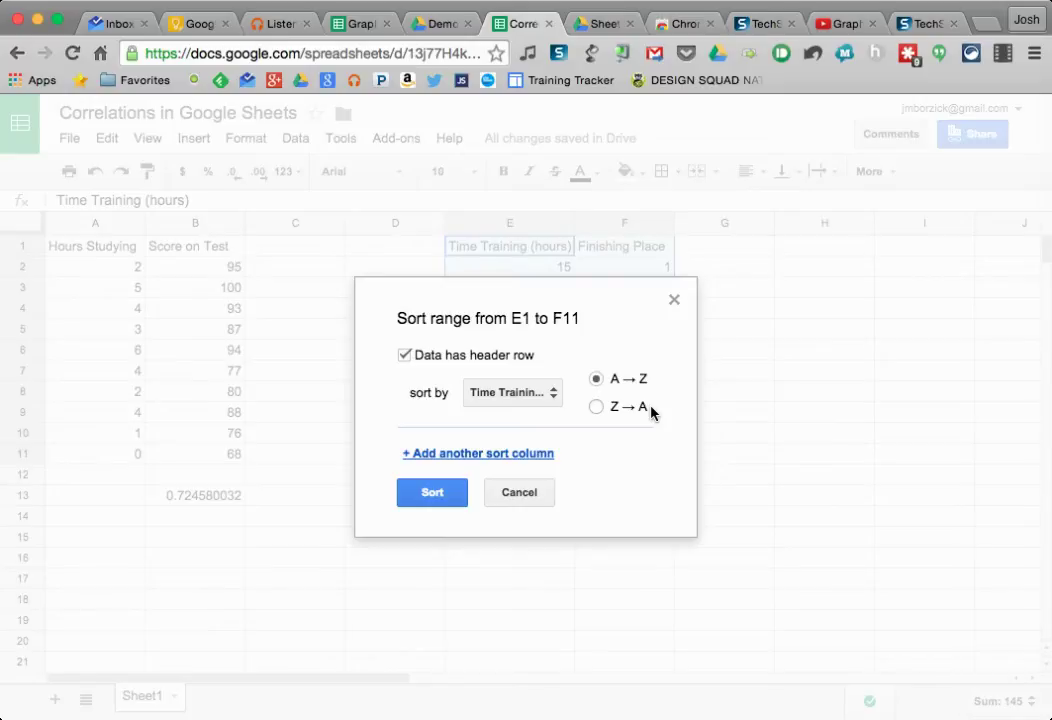
click(447, 491)
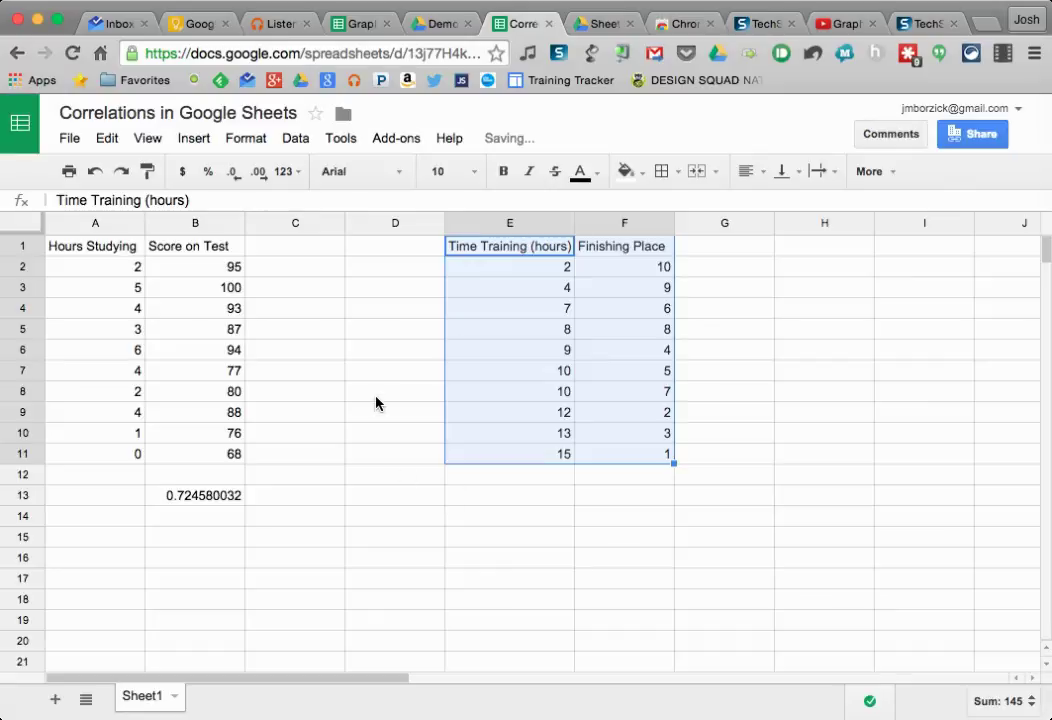
Add the header "Time Training (ordinal)" in D1 and widen column D to fit it
click(404, 267)
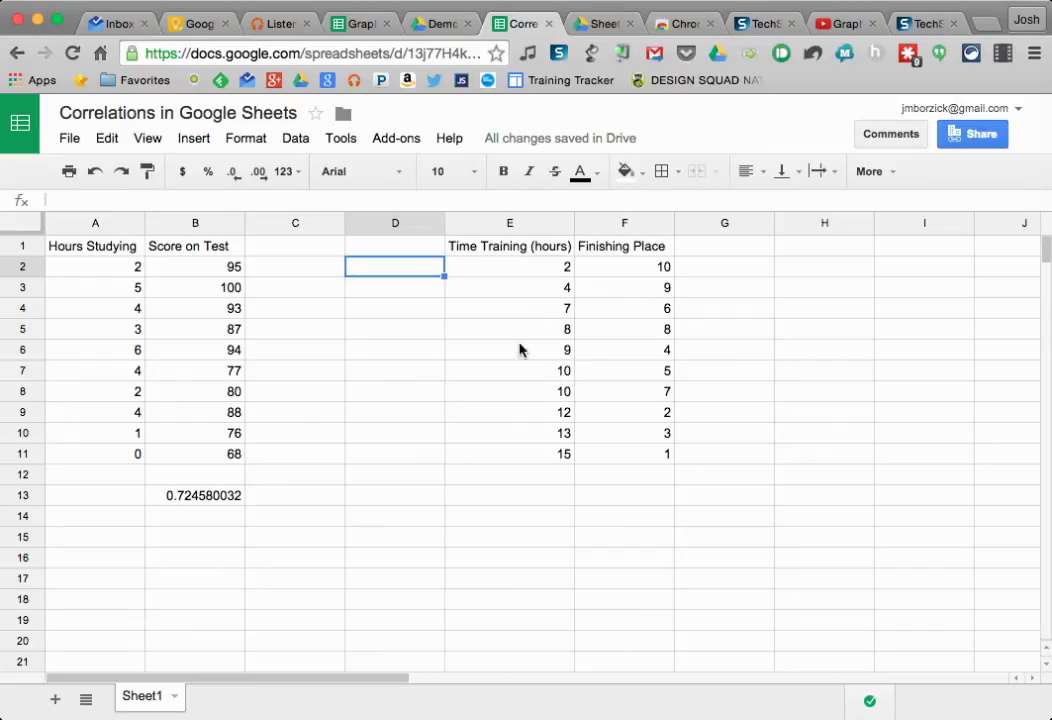
click(408, 253)
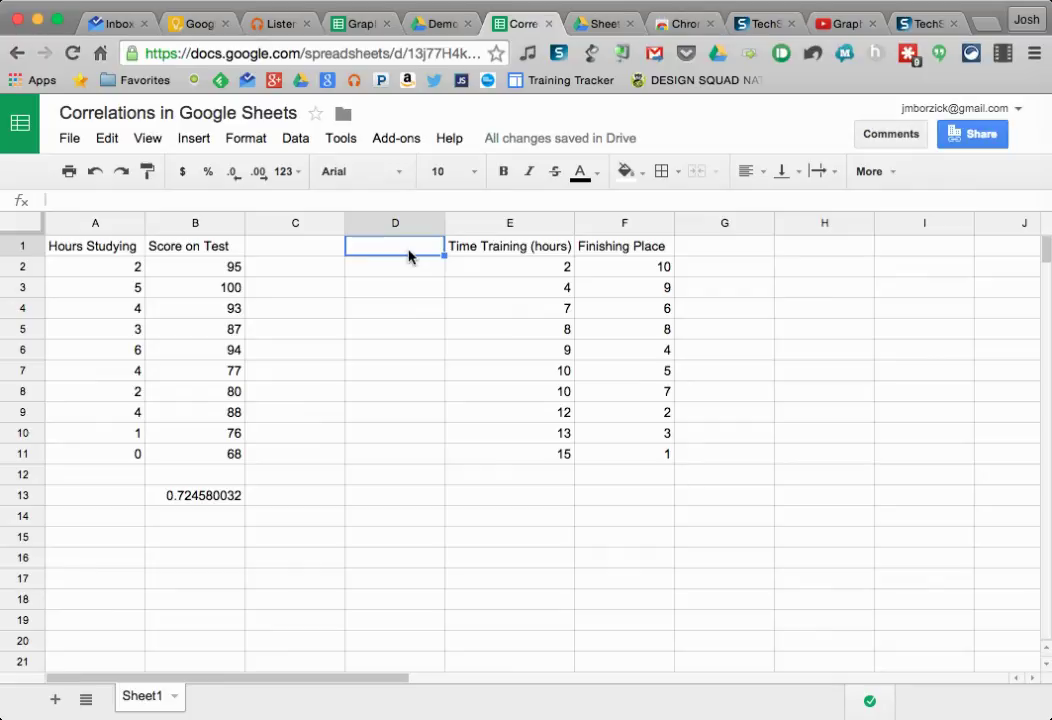
text(Time Training (ordinal))
key(Return)
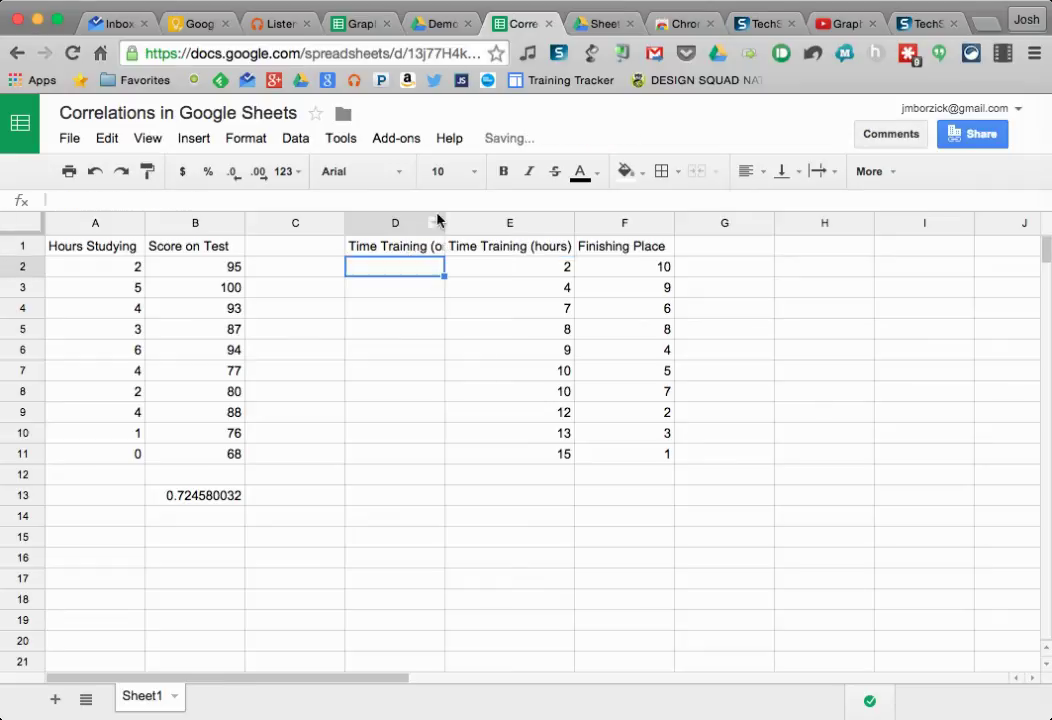
drag(445, 223, 479, 231)
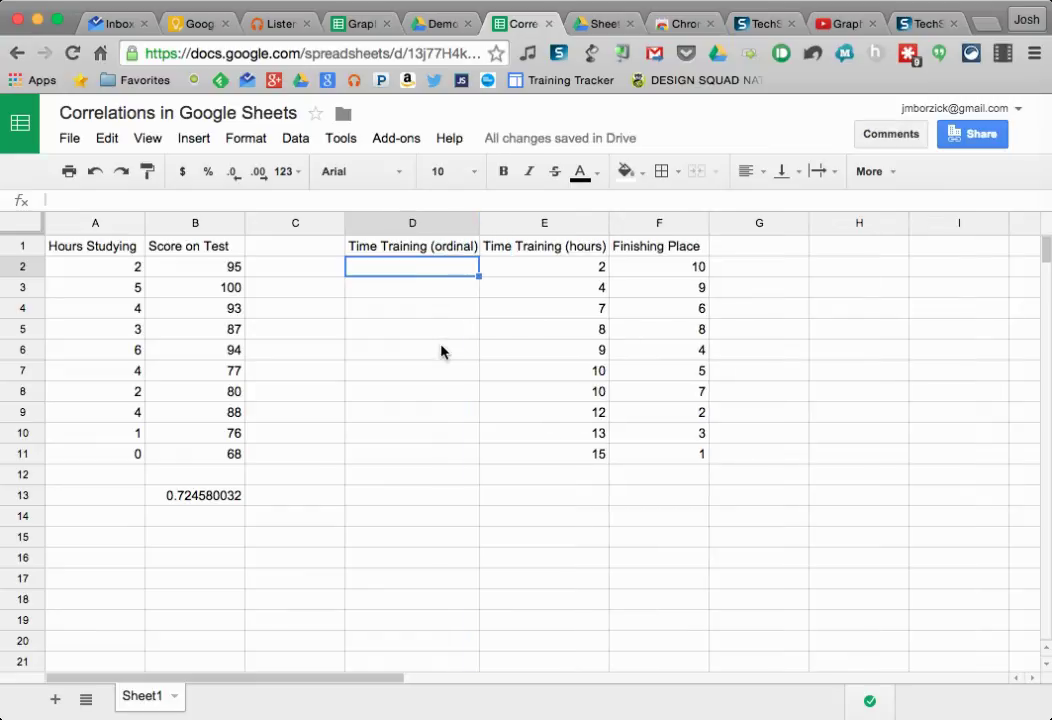
Enter ranks 1, 2 and 3 in D2:D4 and extend the series down to 10 in D11
text(1)
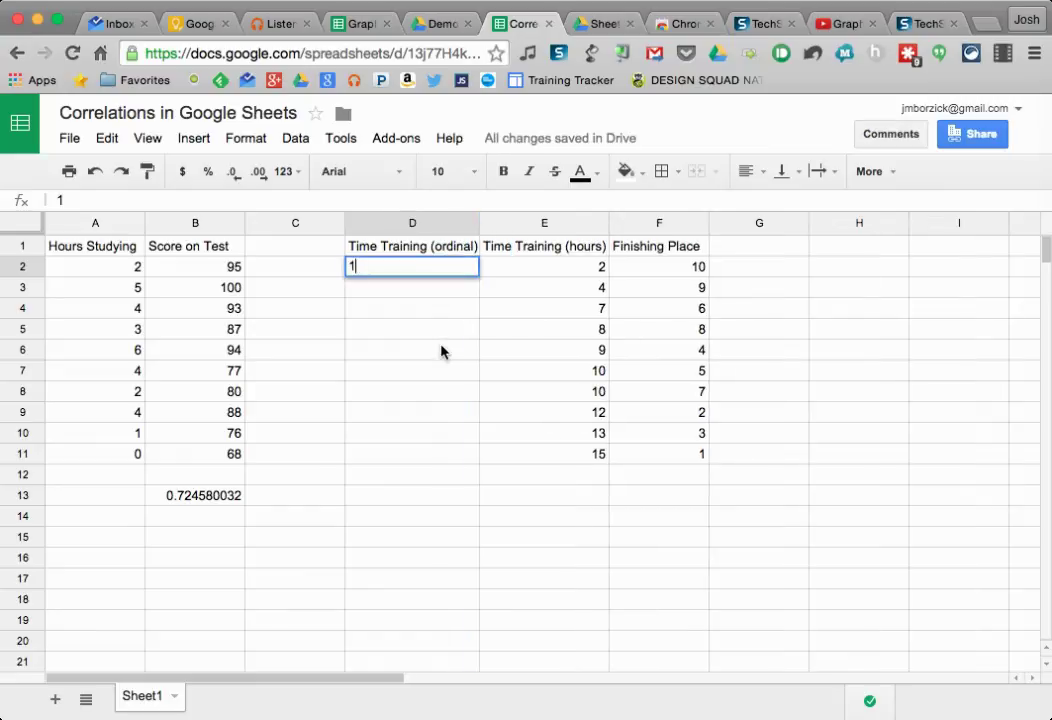
key(Return)
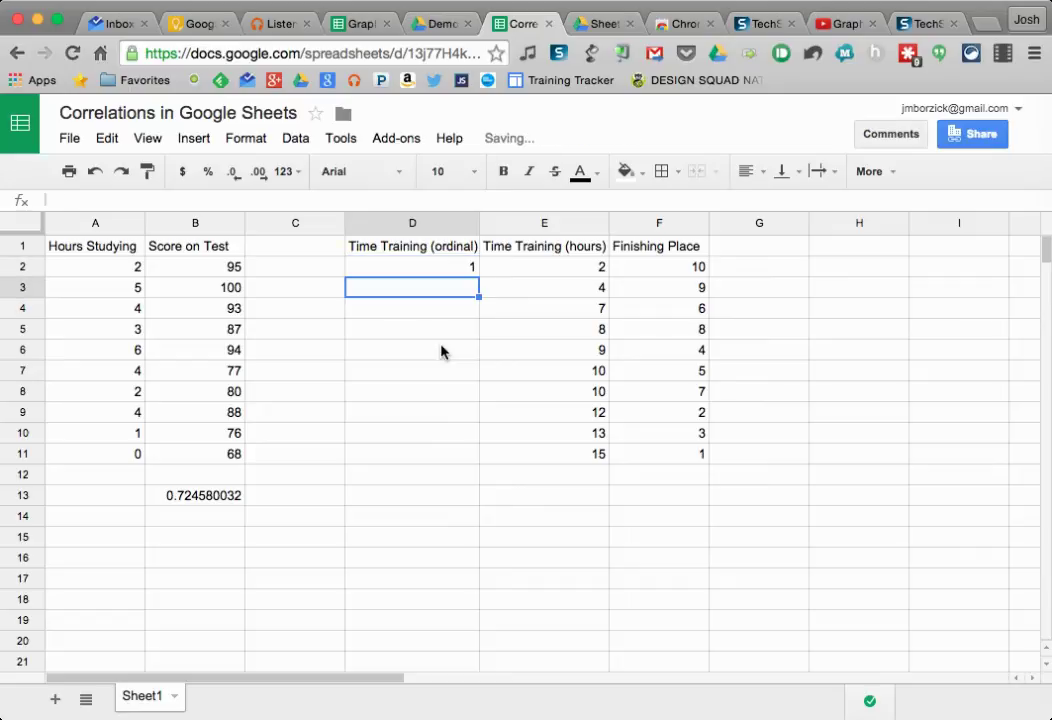
text(2)
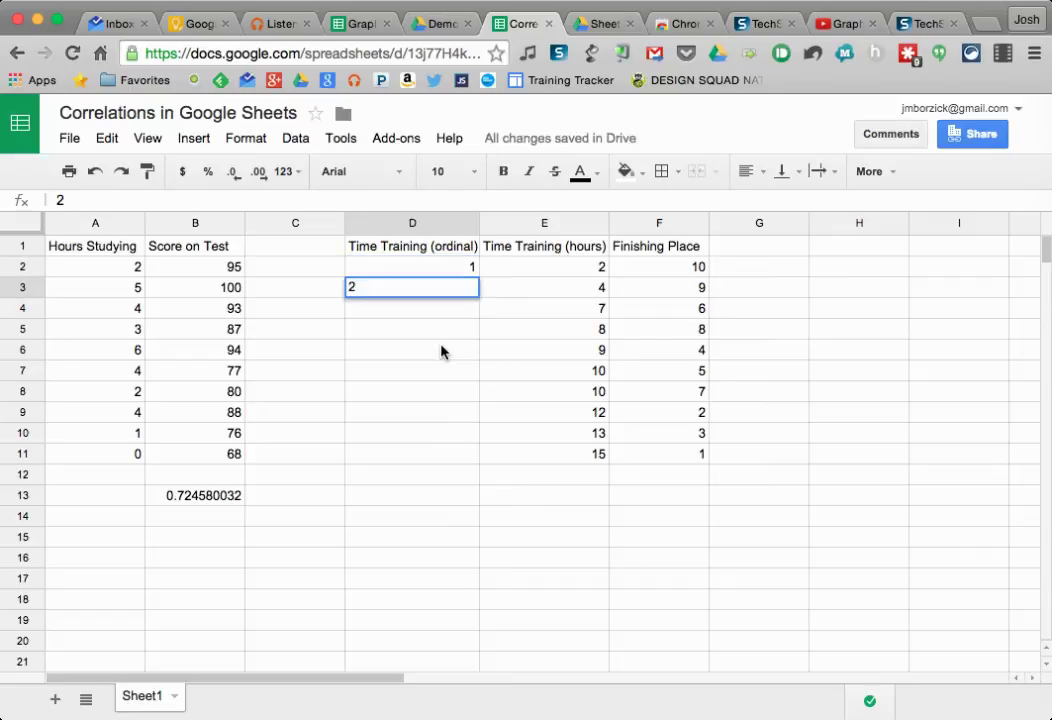
key(Return)
text(3)
key(Return)
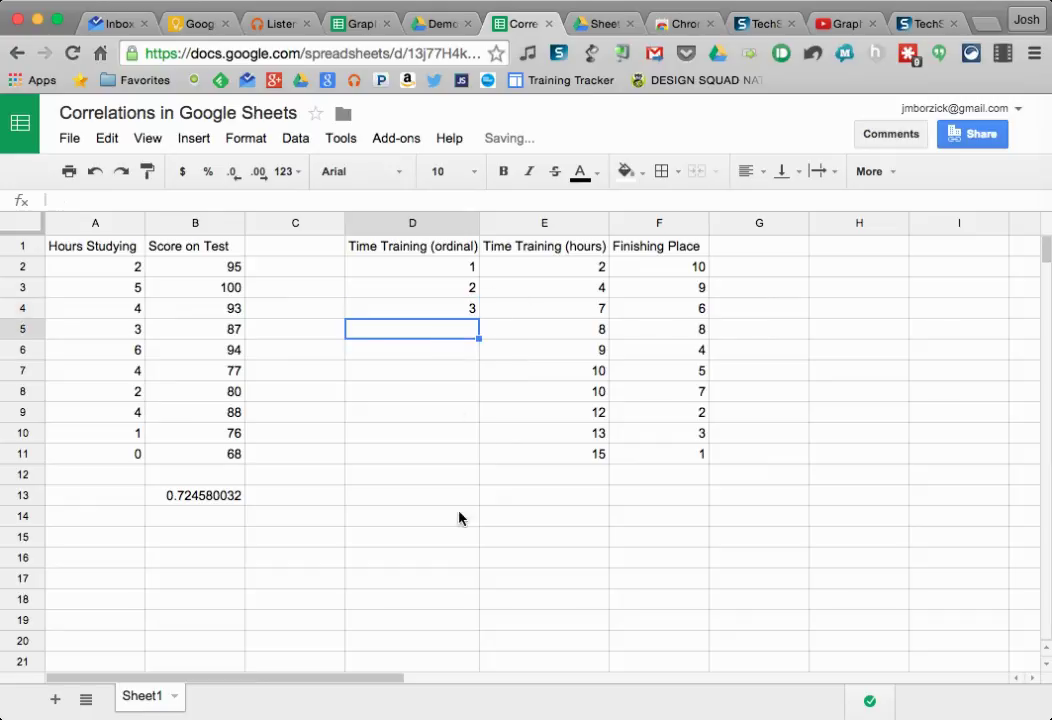
drag(470, 268, 467, 308)
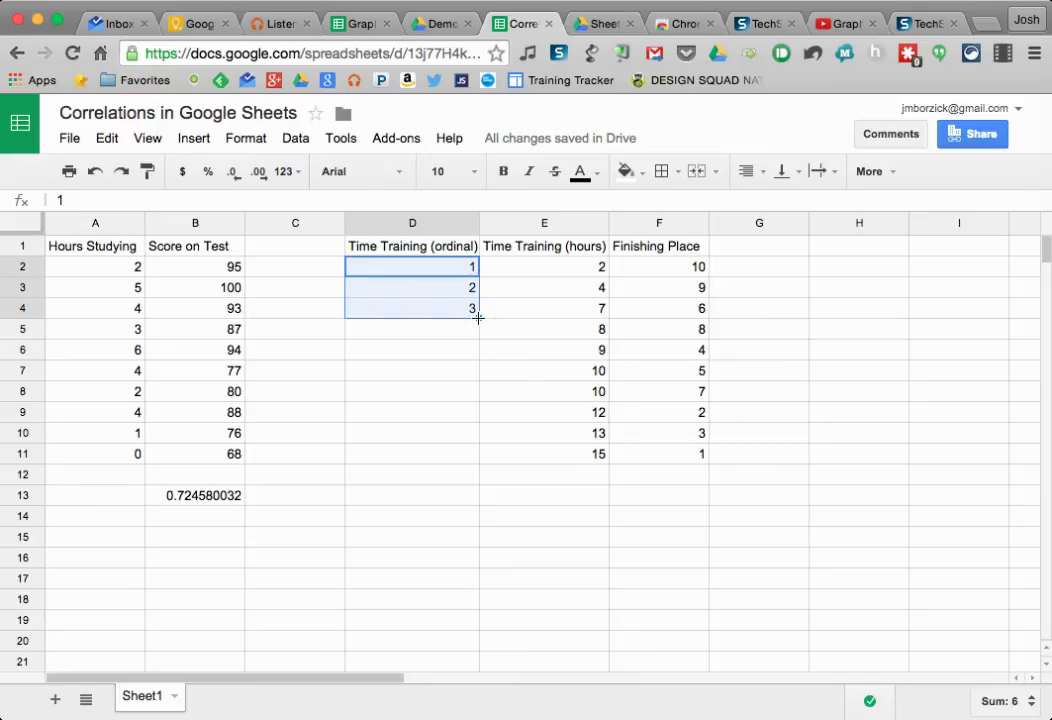
drag(478, 318, 466, 454)
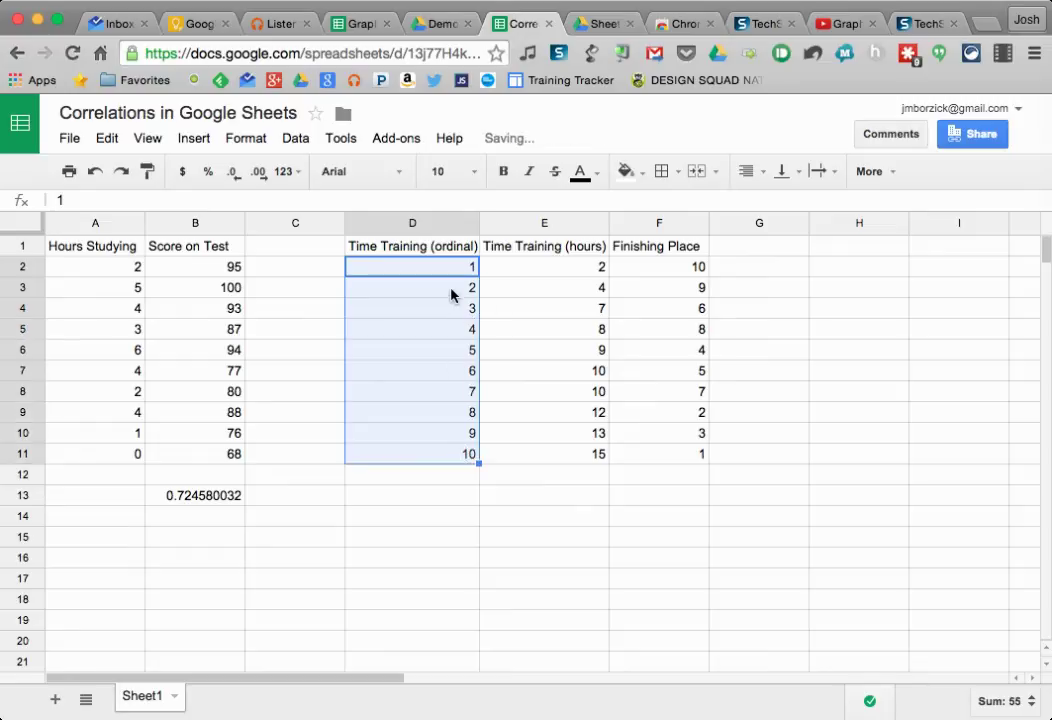
click(463, 516)
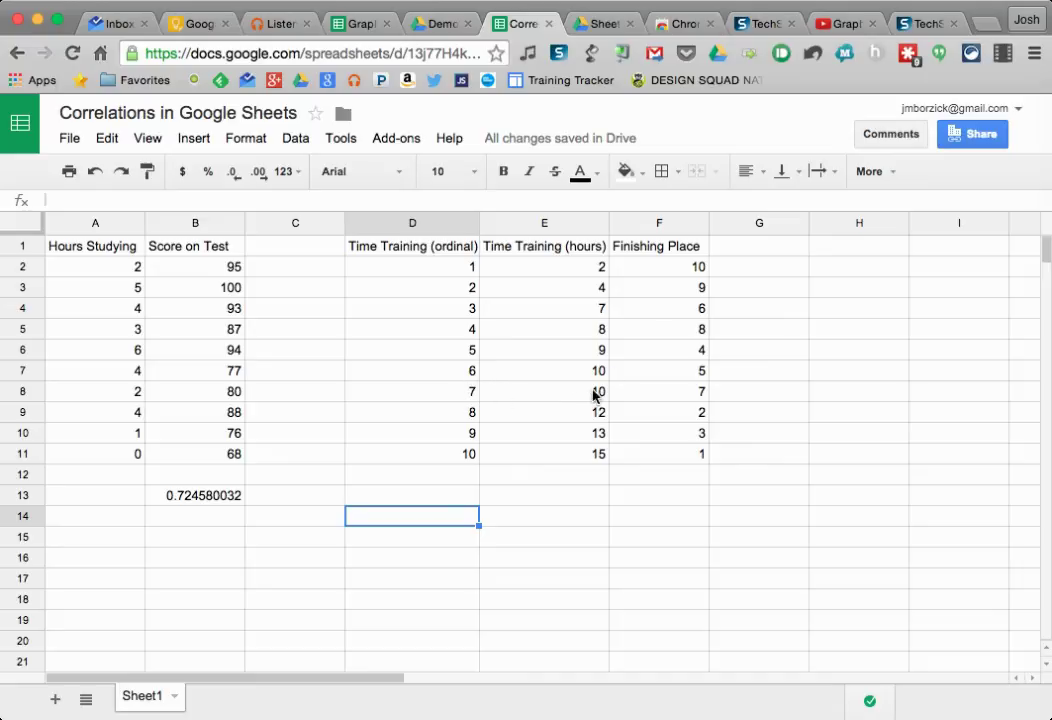
Change the ranks of the two tied 10-hour entries in D7 and D8 to 6.5 each
click(462, 378)
double_click(462, 378)
text(.5)
key(Return)
text(6.5)
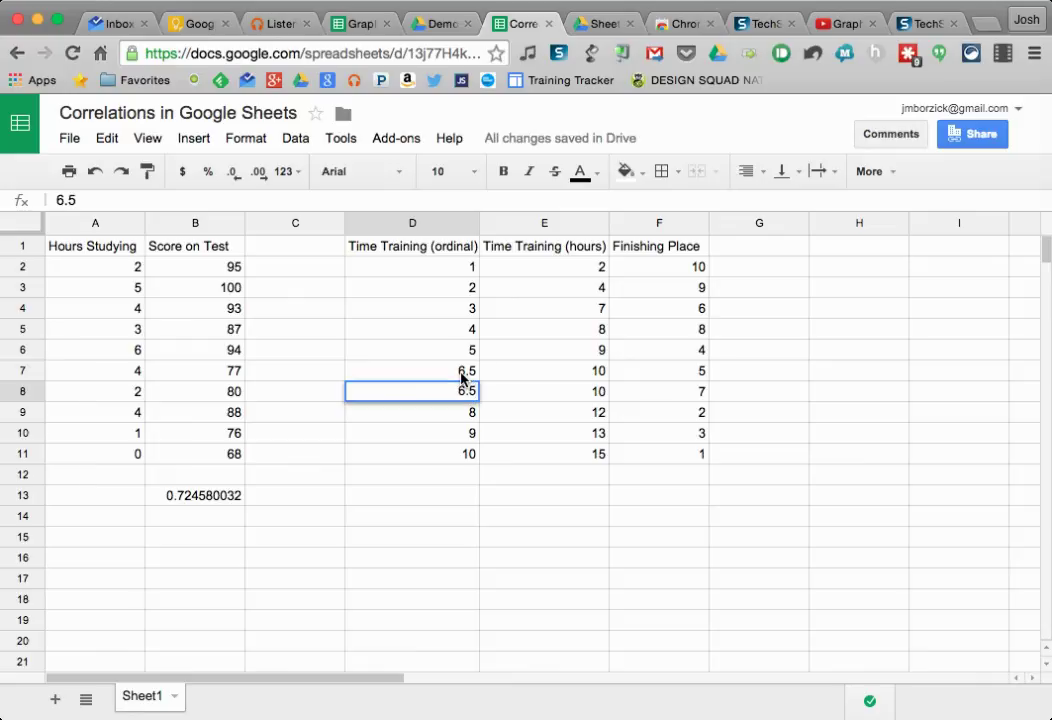
key(Return)
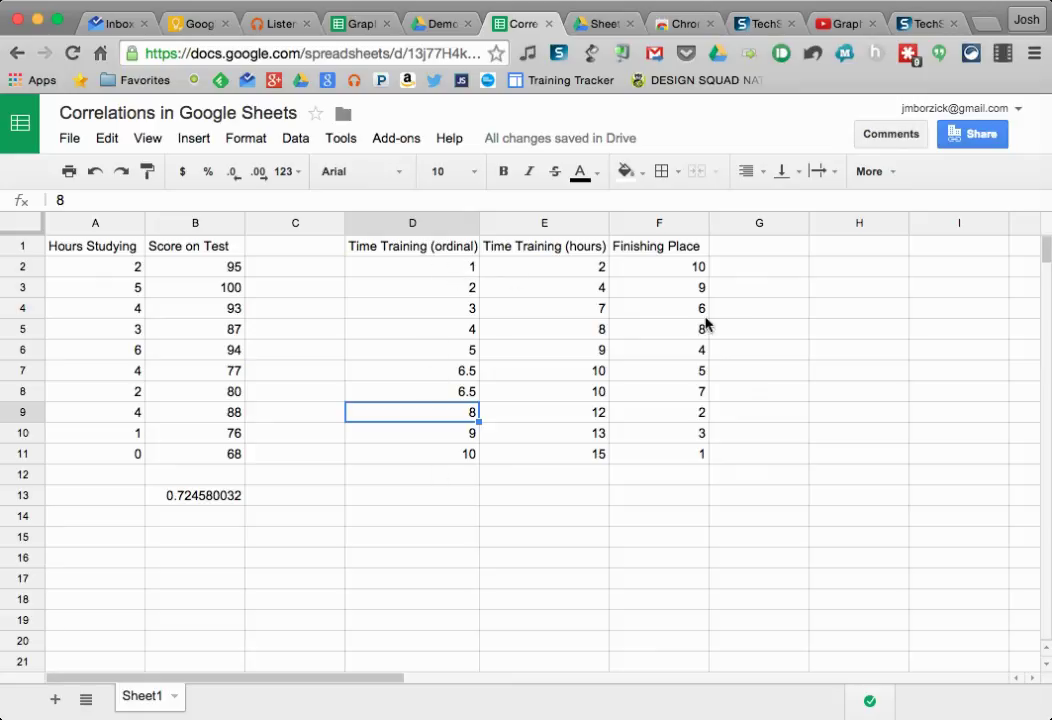
Delete the Time Training (hours) column so the ordinal ranks sit beside Finishing Place
click(545, 225)
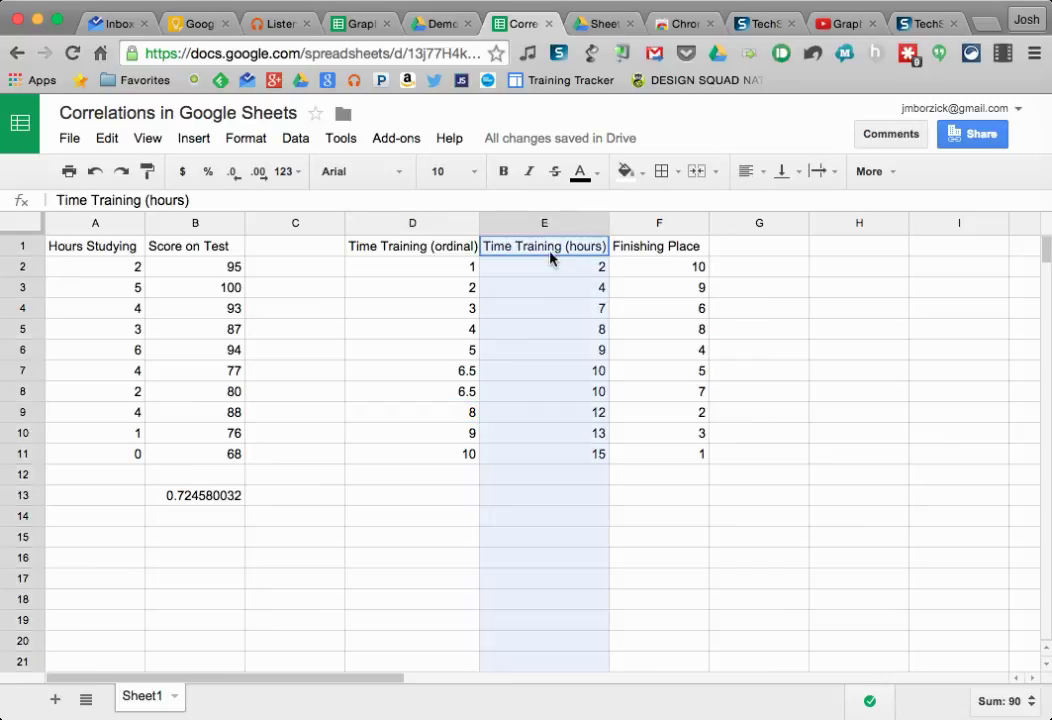
click(597, 226)
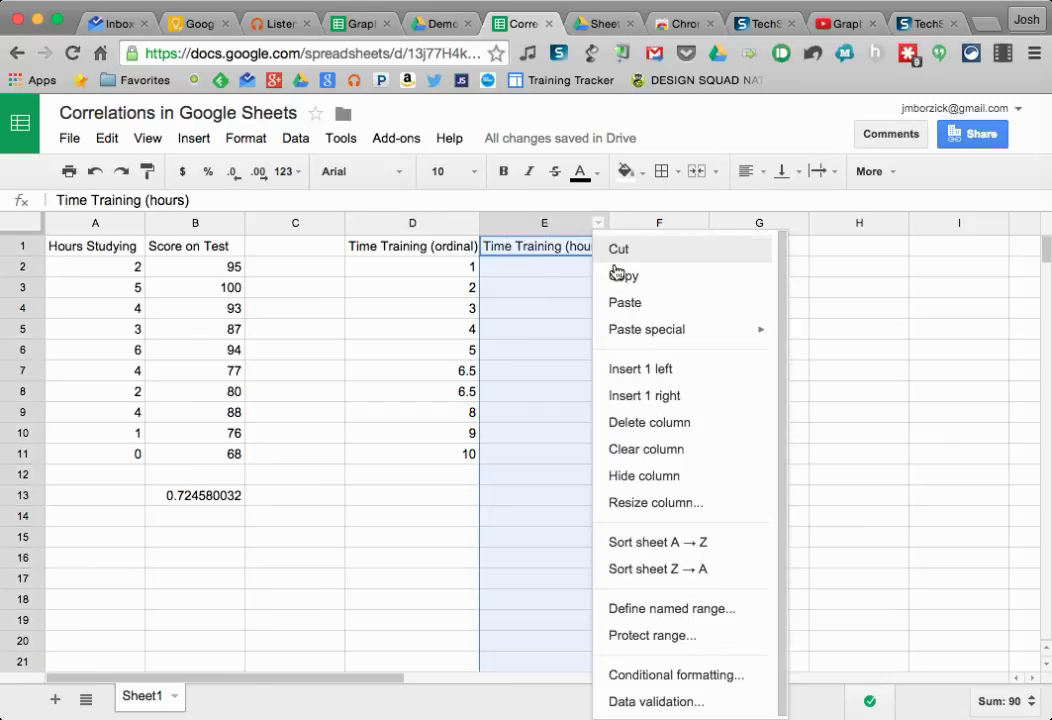
click(657, 425)
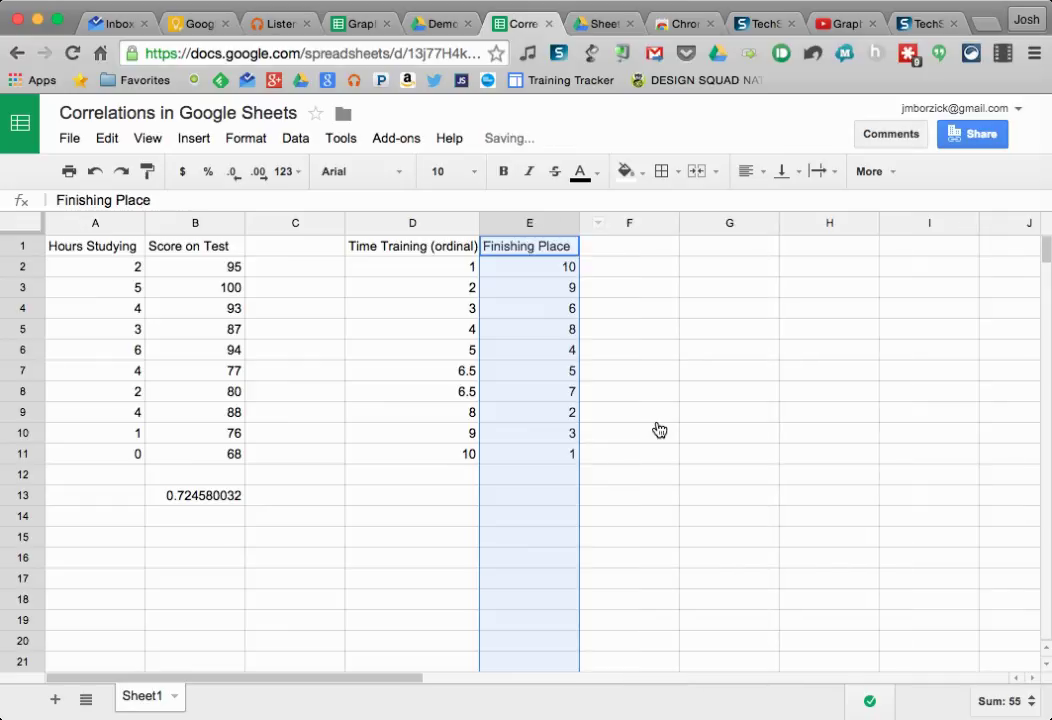
click(458, 274)
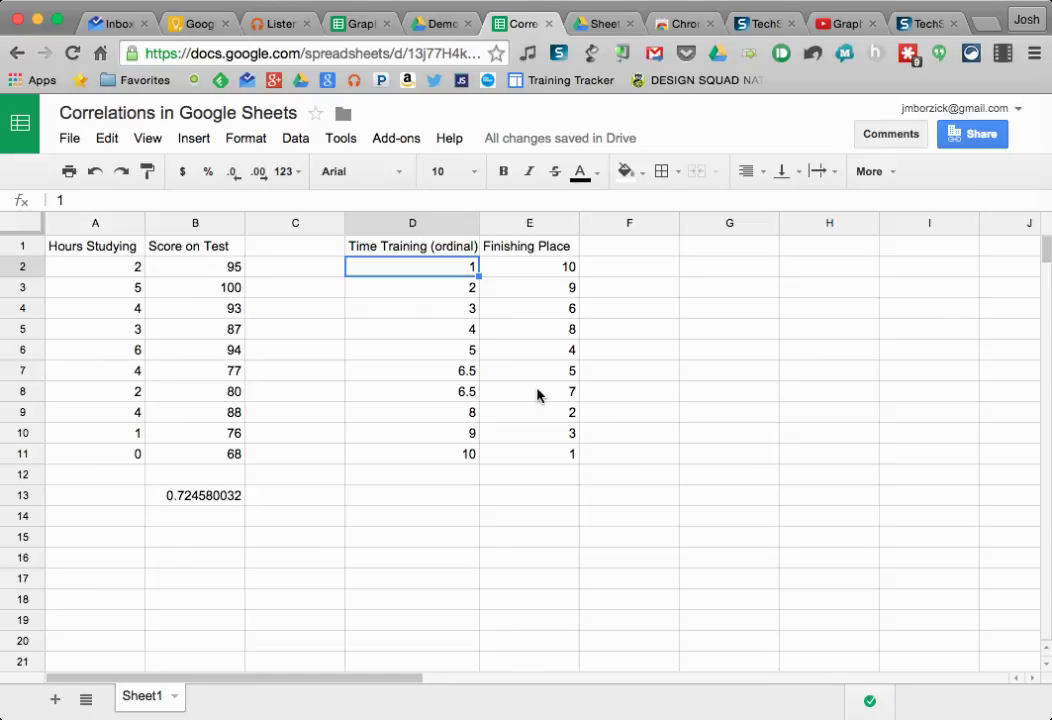
Enter a CORREL formula in E13 correlating Time Training (ordinal) (D2:D11) with Finishing Place (E2:E11)
click(549, 496)
text(=)
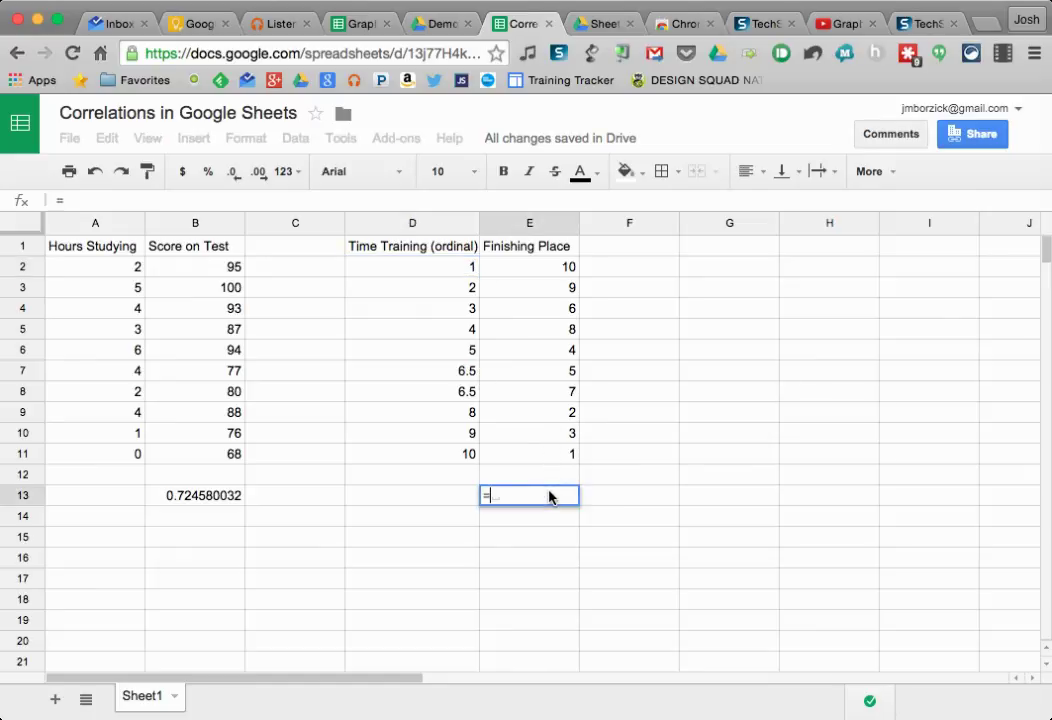
text(correl)
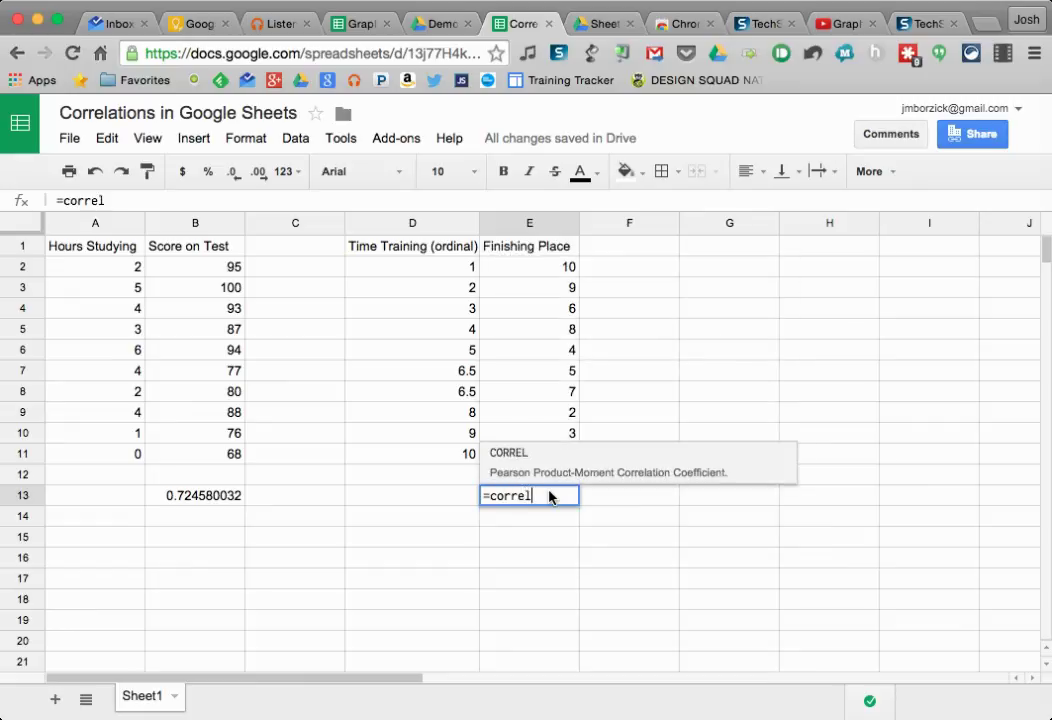
text(()
click(453, 268)
drag(453, 268, 460, 453)
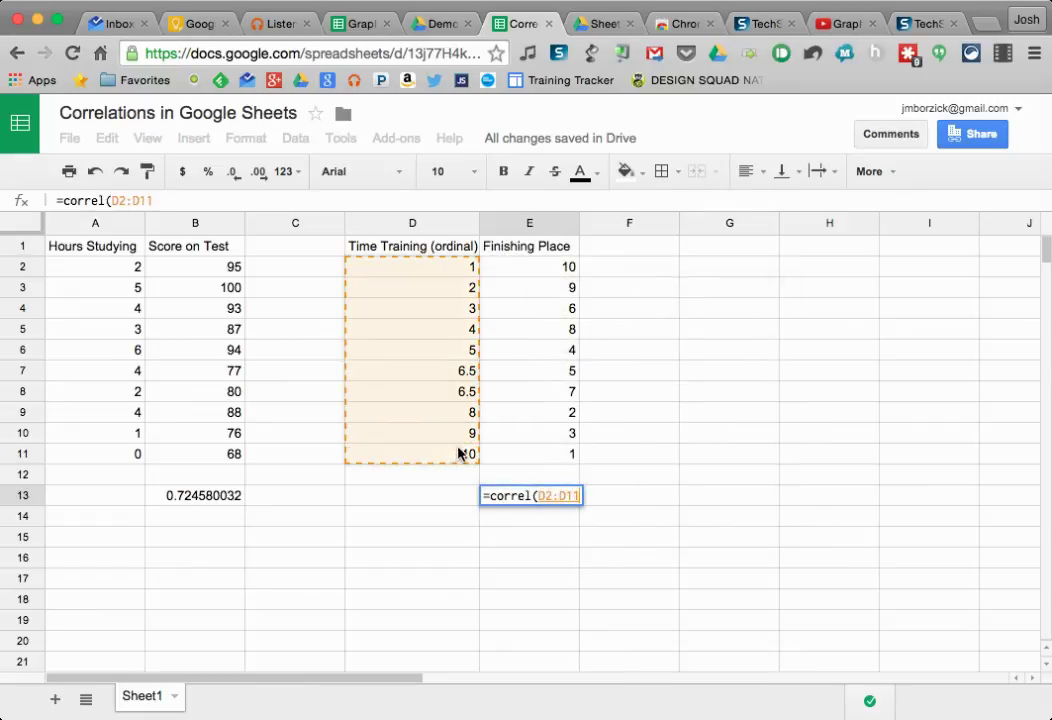
text(,)
drag(557, 260, 545, 456)
text())
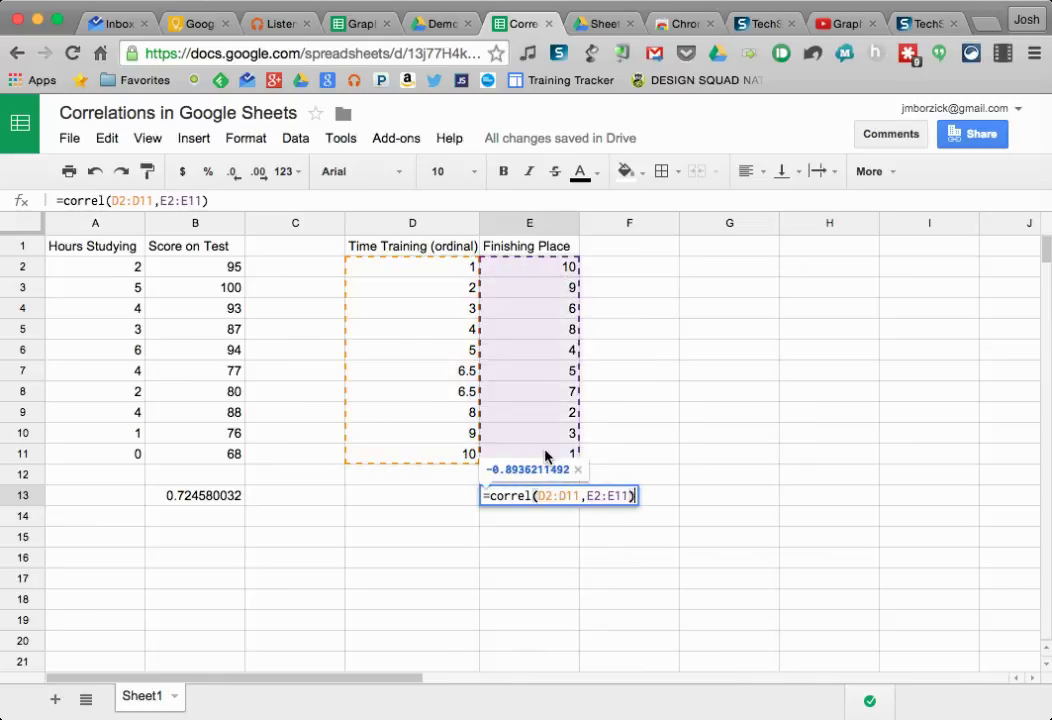
key(Return)
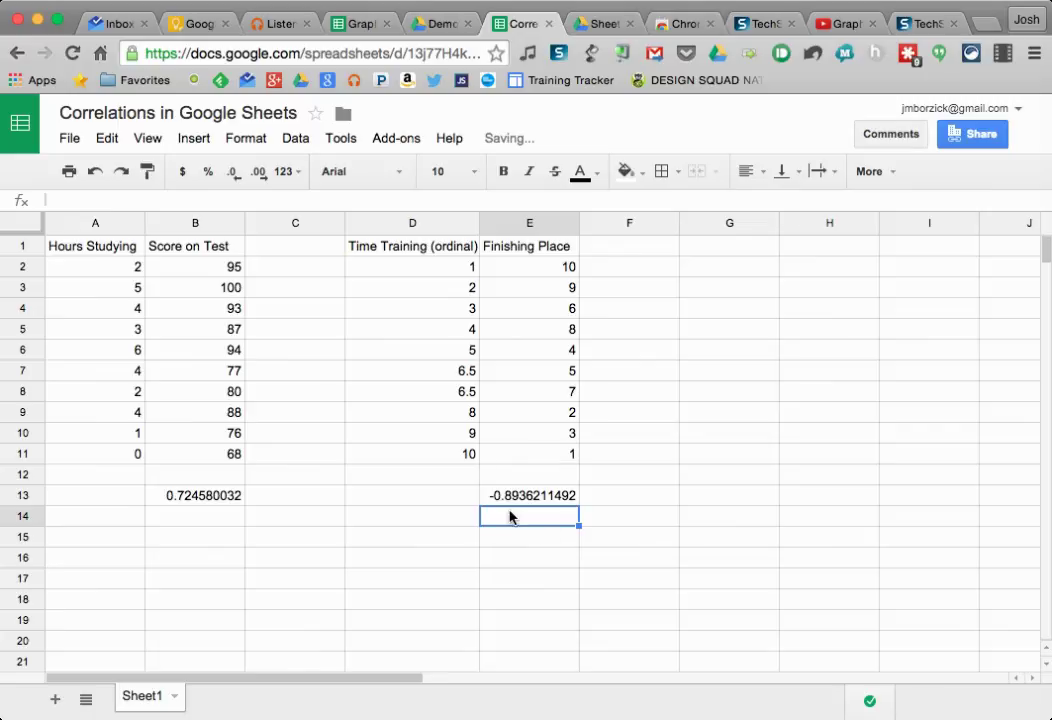